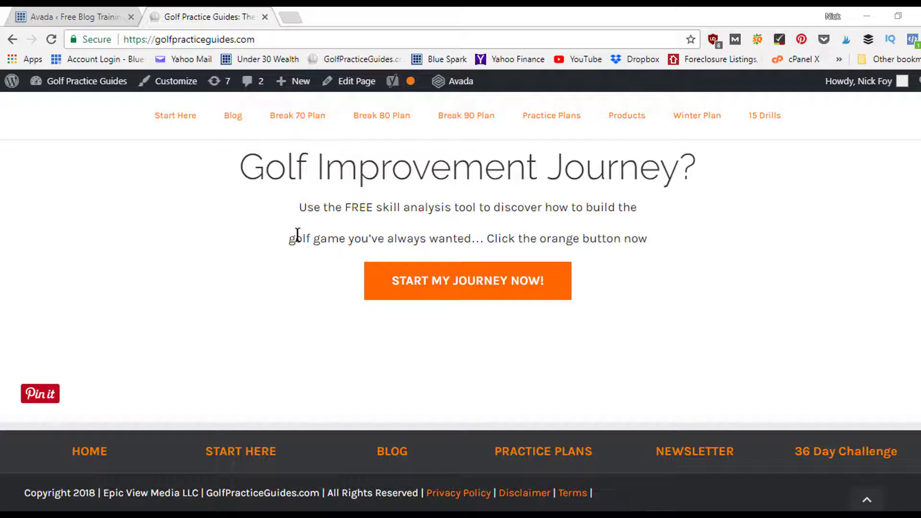
# - Open Avada Theme Options at Footer > Footer Content and bring the Copyright Text setting into view
pyautogui.click(43, 17)
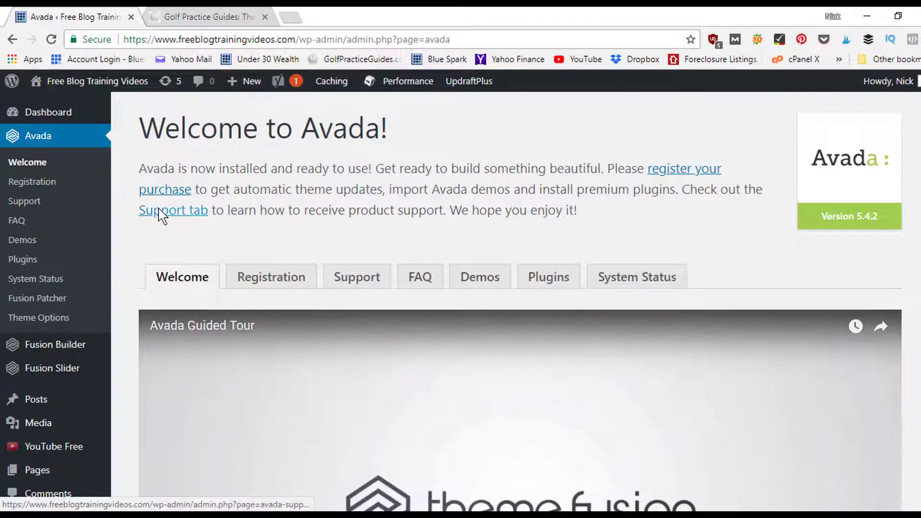
pyautogui.moveTo(72, 123)
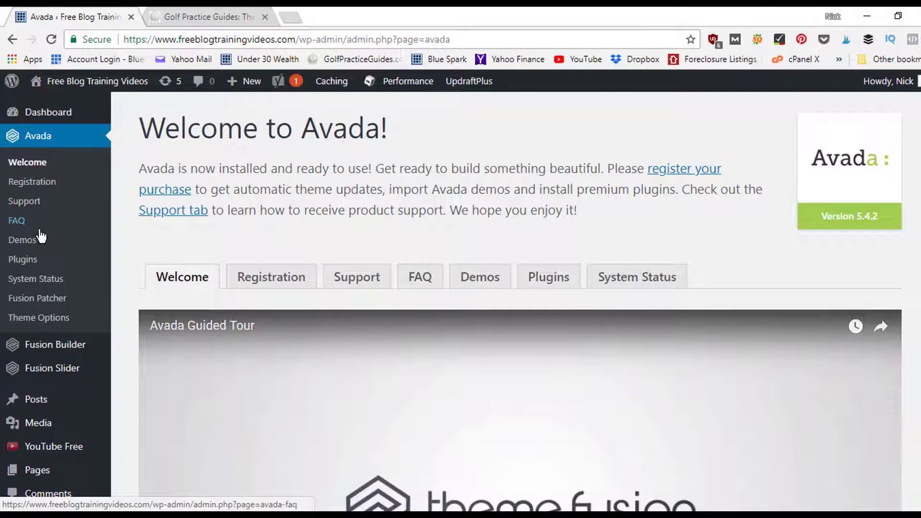
pyautogui.click(40, 319)
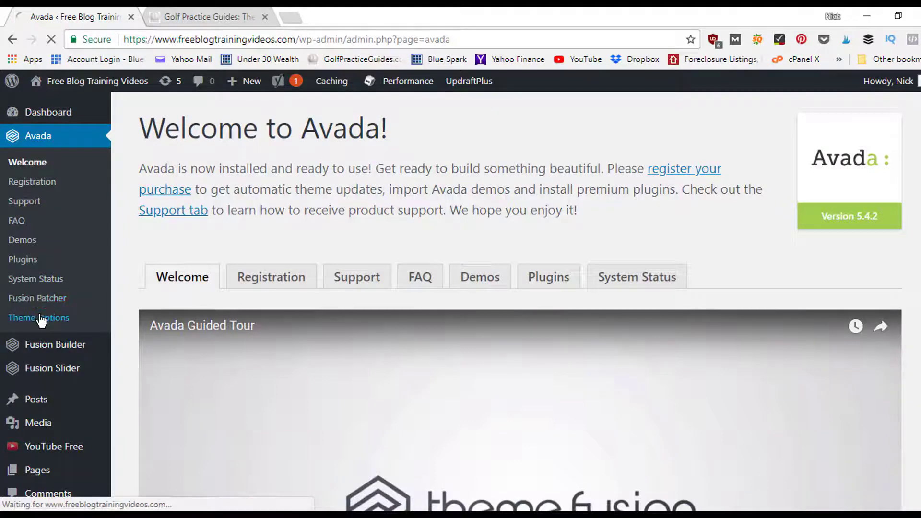
pyautogui.scroll(-3, 303, 360)
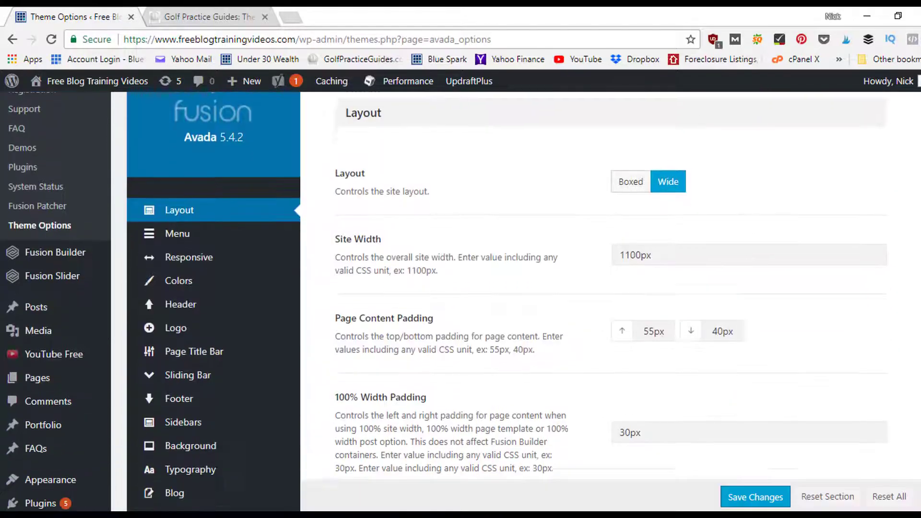
pyautogui.moveTo(235, 347)
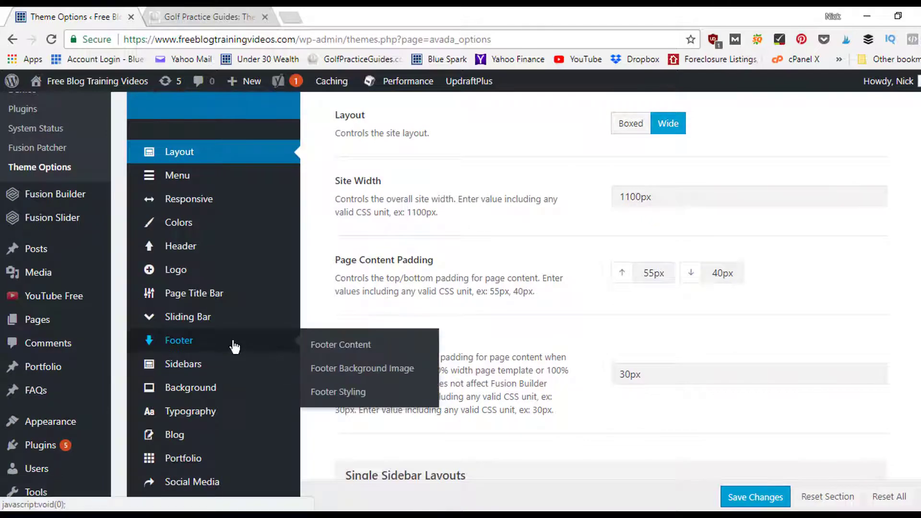
pyautogui.click(319, 345)
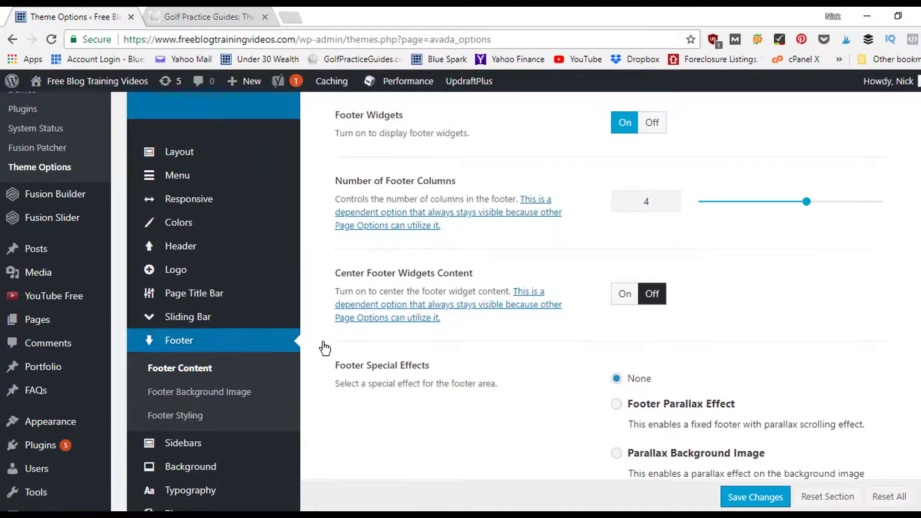
pyautogui.scroll(-10, 523, 302)
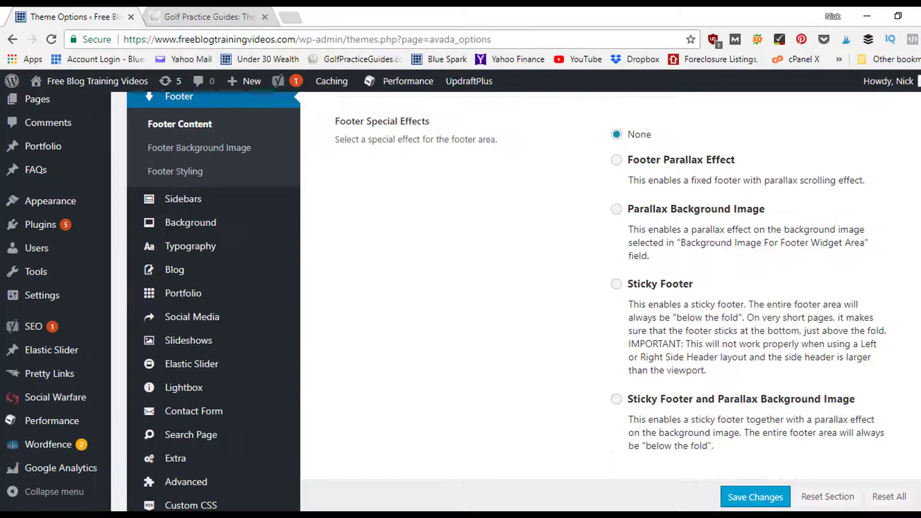
pyautogui.scroll(-2, 507, 301)
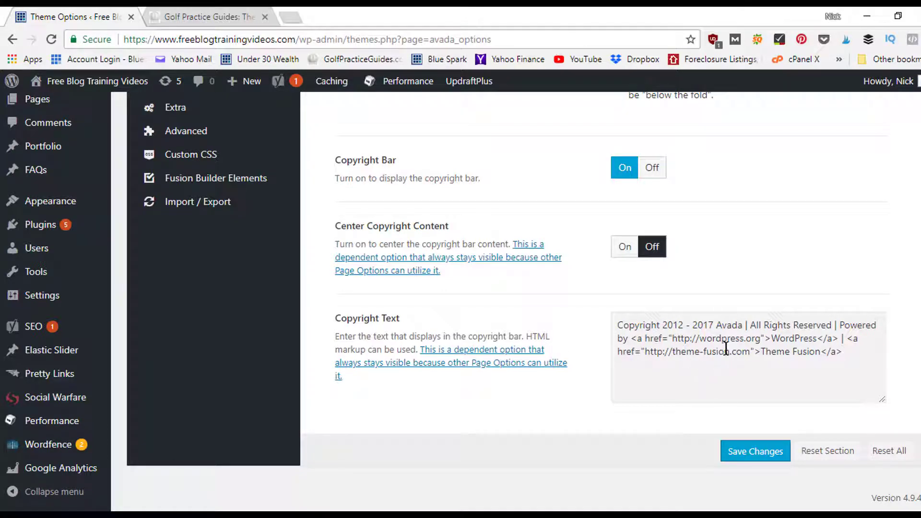
pyautogui.click(237, 12)
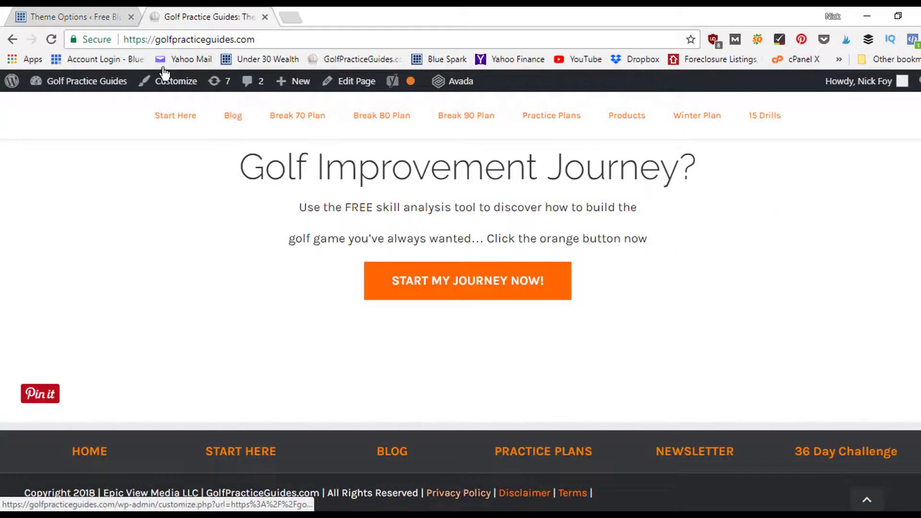
pyautogui.click(76, 13)
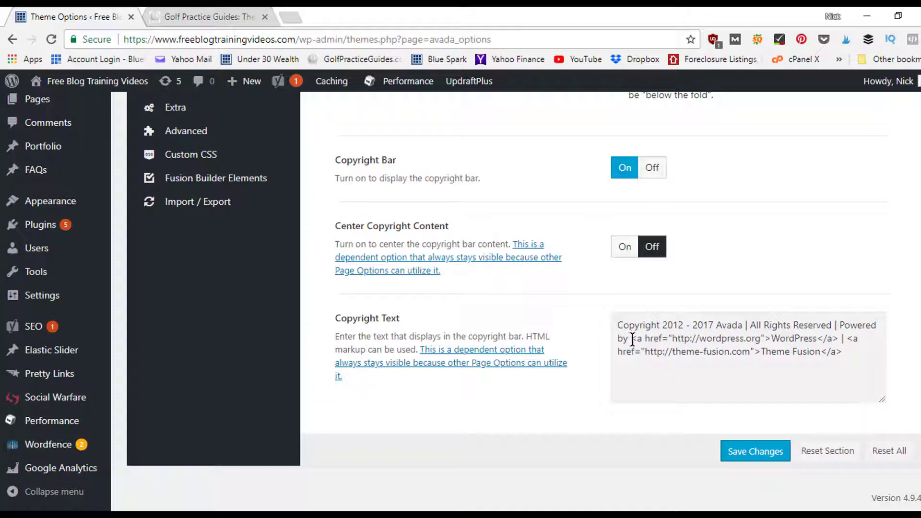
# - Select the default copyright line with its WordPress and Theme Fusion link markup
pyautogui.moveTo(632, 339); pyautogui.dragTo(668, 339)
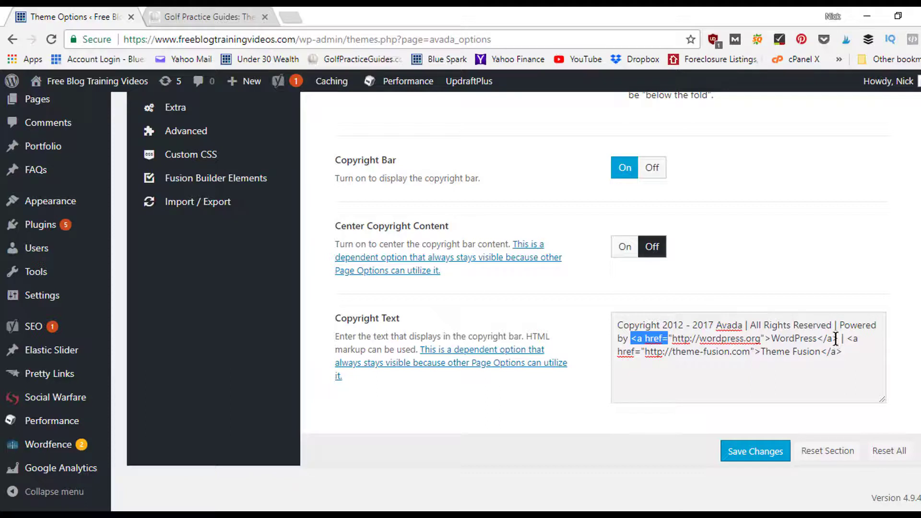
pyautogui.moveTo(837, 338); pyautogui.dragTo(631, 345)
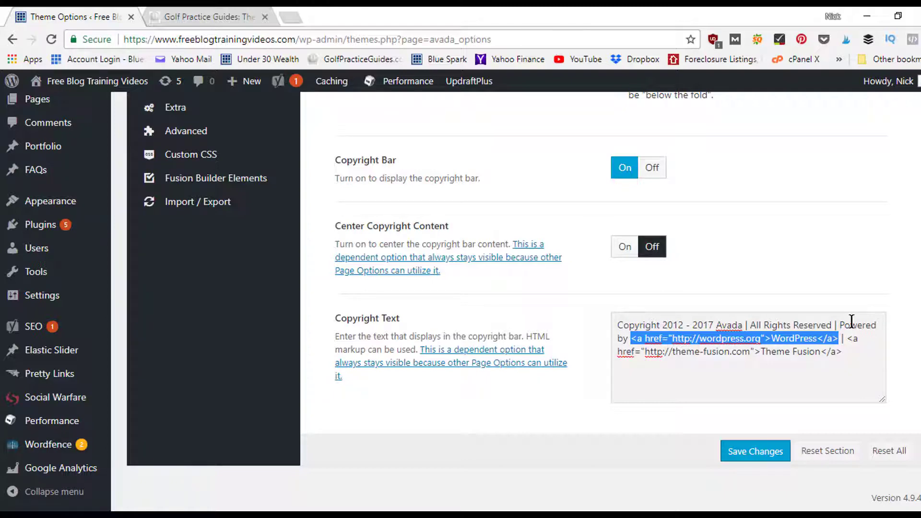
# - Type 'Copyright 2018 | All rights reserved. FreeBlogTrainingVideos.com |' over the old text, then place the cursor after 'reserved.'
pyautogui.moveTo(854, 351); pyautogui.dragTo(606, 329)
pyautogui.write('Copt')
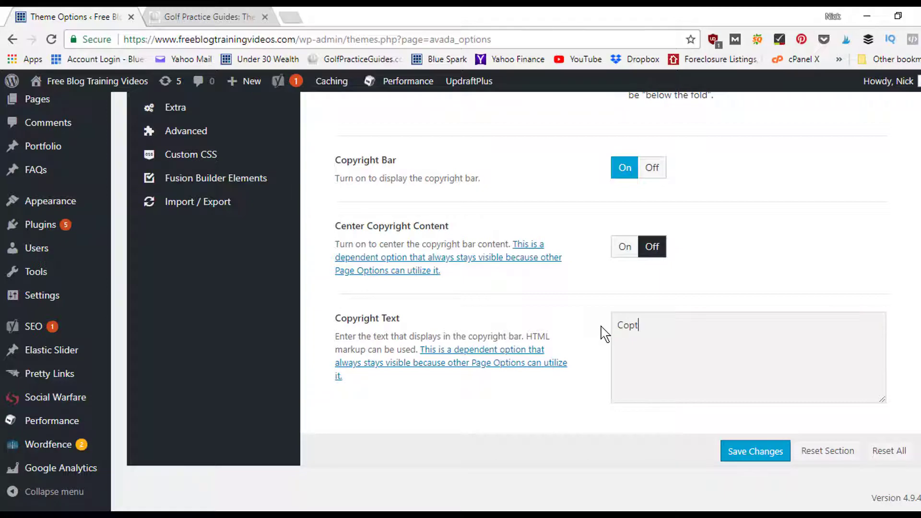
pyautogui.press('BackSpace')
pyautogui.write('yright 2018 \\')
pyautogui.press('BackSpace')
pyautogui.write('| All rights rese')
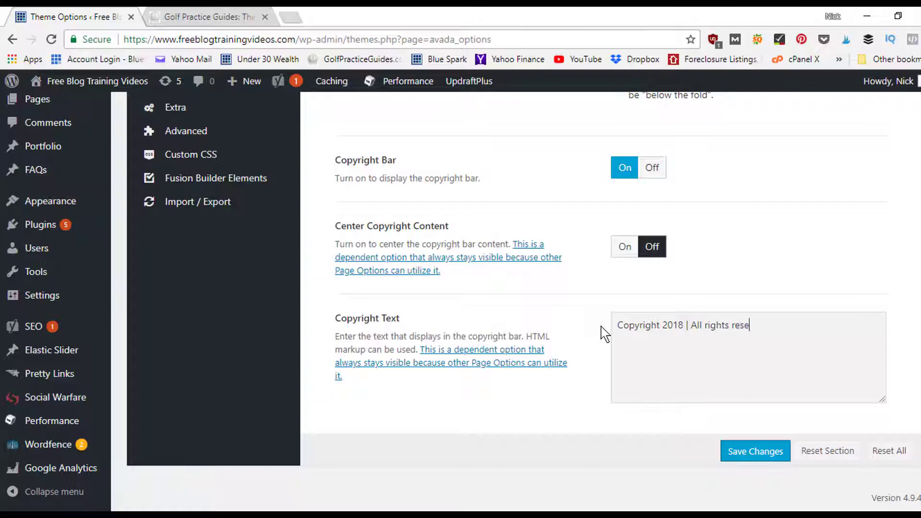
pyautogui.write('rved. FreeBlogTraining')
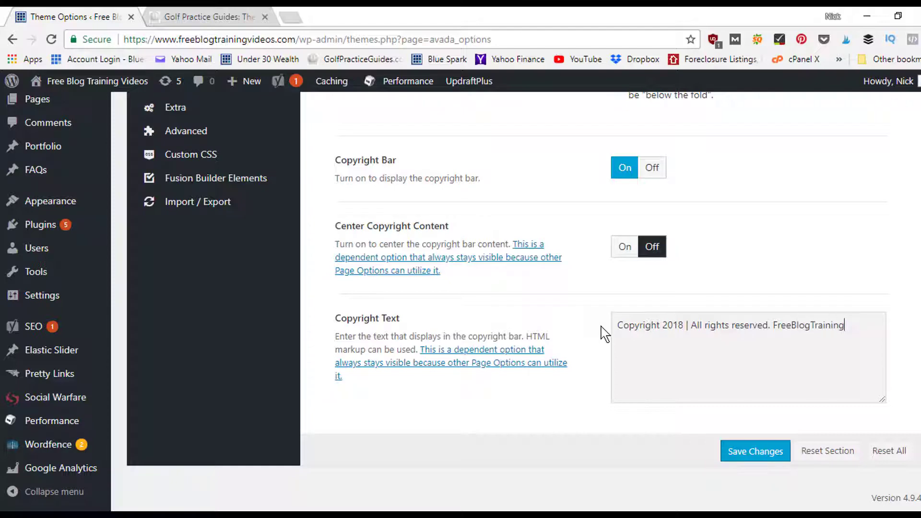
pyautogui.write('Videos.com')
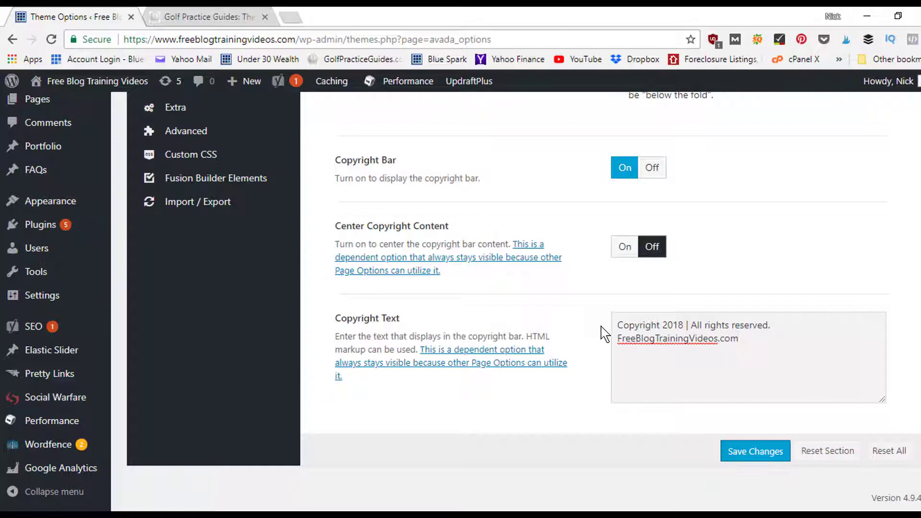
pyautogui.write(' |')
pyautogui.press('Up')
pyautogui.press('Right')
pyautogui.press('Right')
pyautogui.press('Right')
pyautogui.press('Right')
pyautogui.press('Right')
pyautogui.press('Right')
pyautogui.click(202, 18)
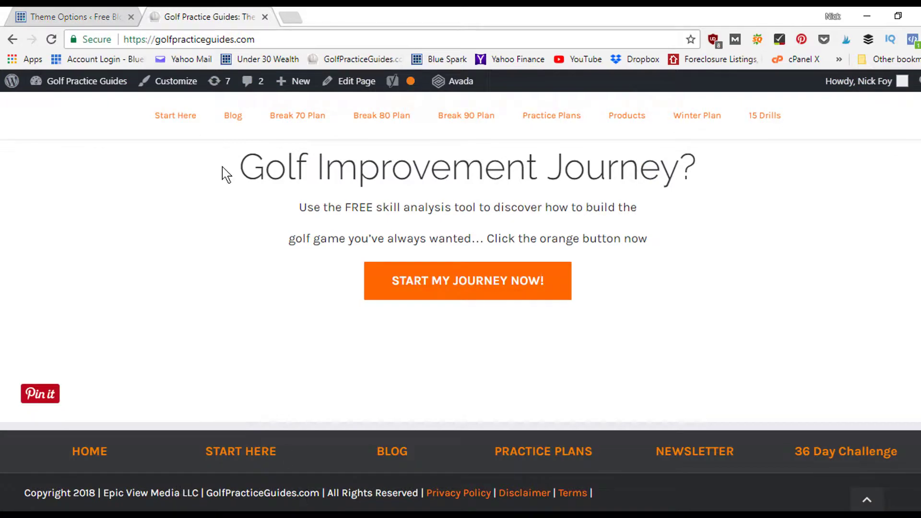
pyautogui.click(84, 16)
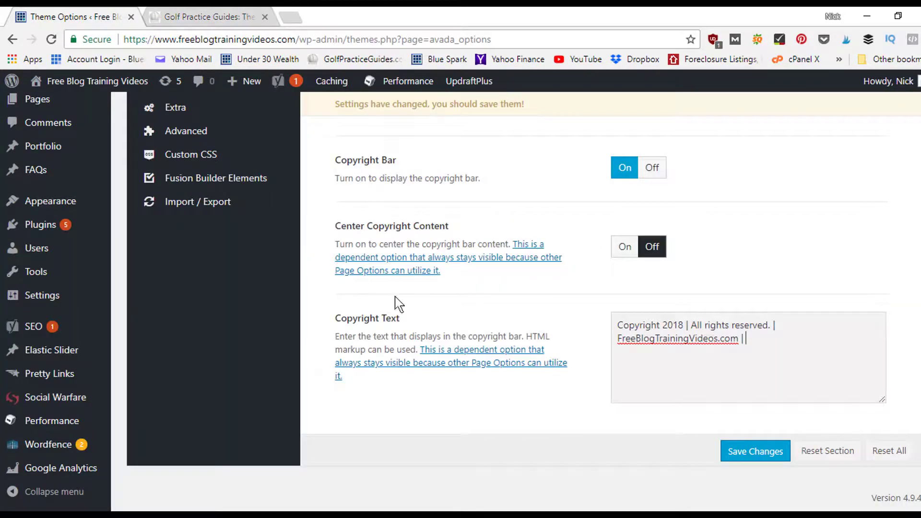
pyautogui.scroll(1, 843, 395)
pyautogui.scroll(10, 262, 149)
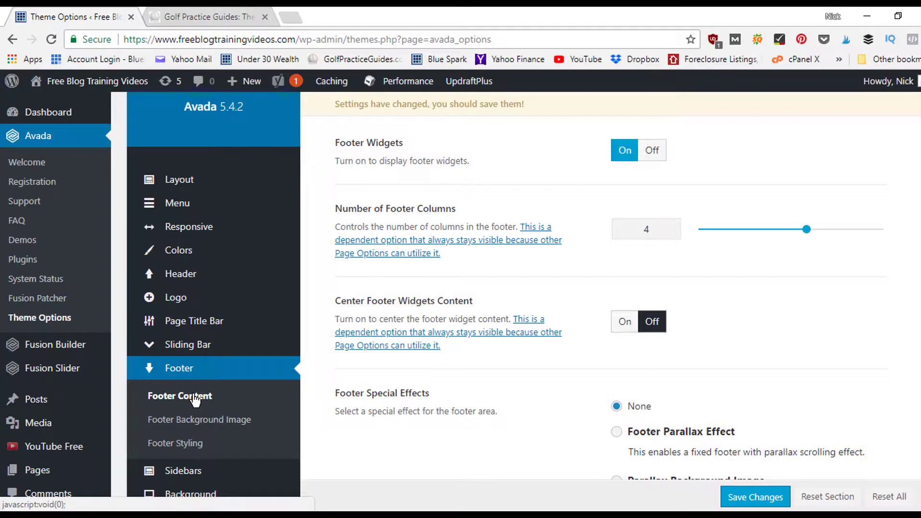
pyautogui.scroll(-8, 194, 399)
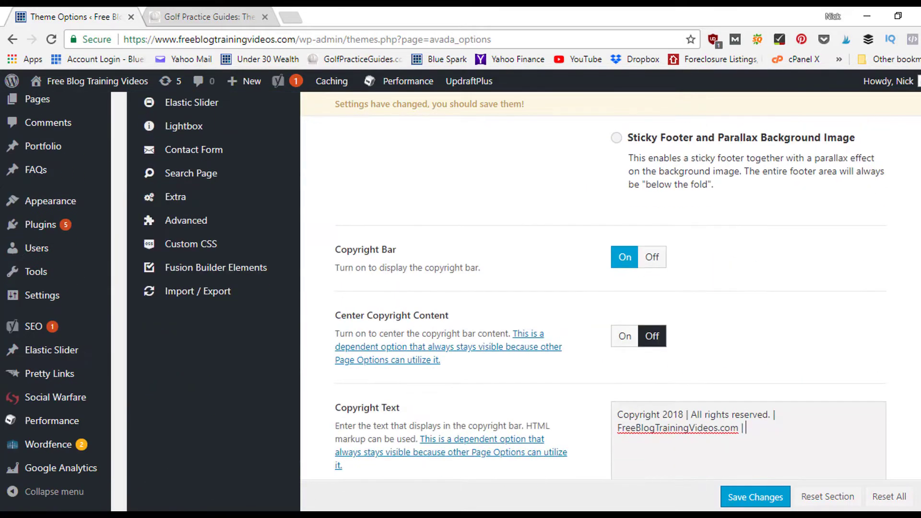
pyautogui.scroll(-1, 746, 427)
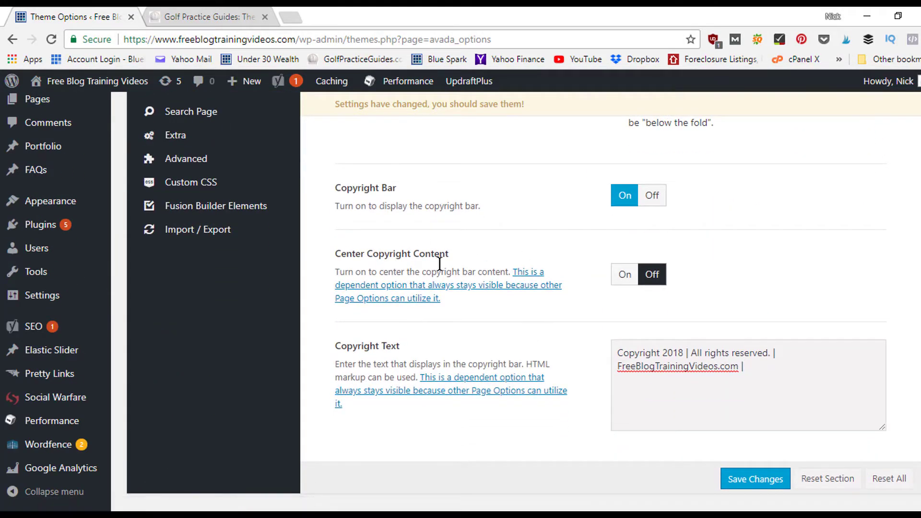